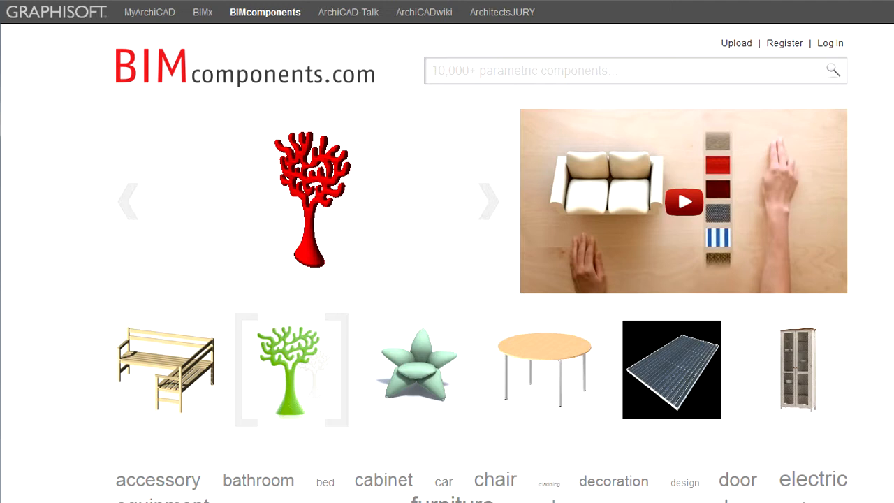
# - Sign in with the autocompleted e-mail address and typed password from the Log In form
pyautogui.click(830, 43)
pyautogui.write('arch.j')
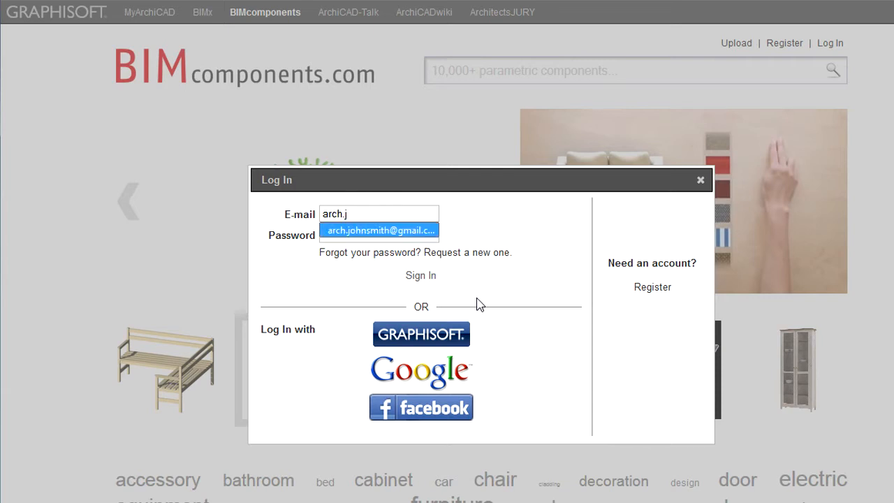
pyautogui.press('Down')
pyautogui.press('Return')
pyautogui.press('Tab')
pyautogui.write('••••••')
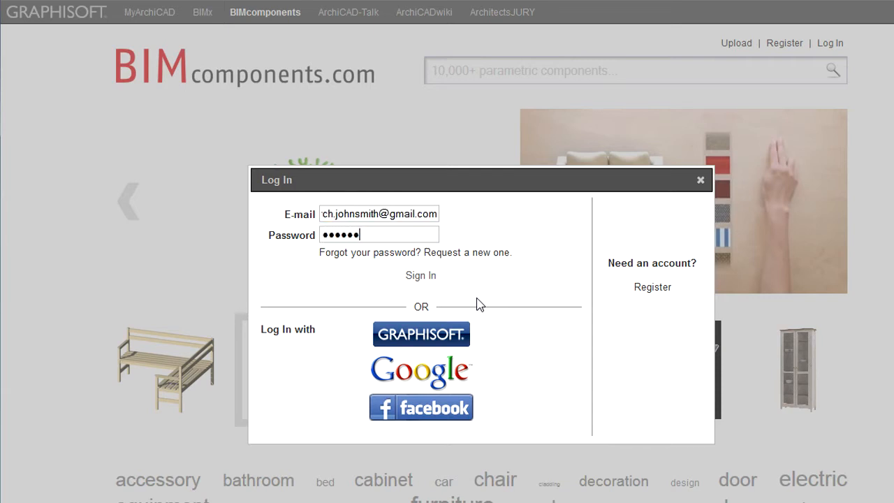
pyautogui.write('••••••••')
pyautogui.click(421, 275)
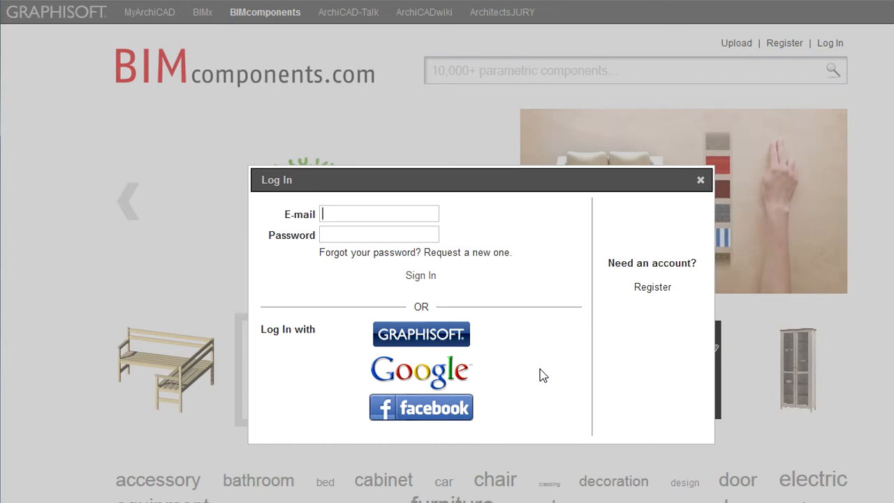
pyautogui.click(452, 374)
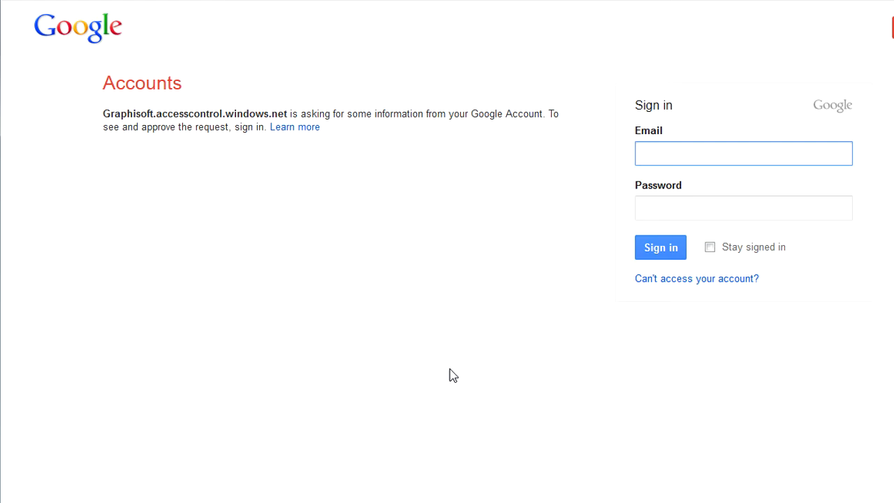
pyautogui.write('arch.')
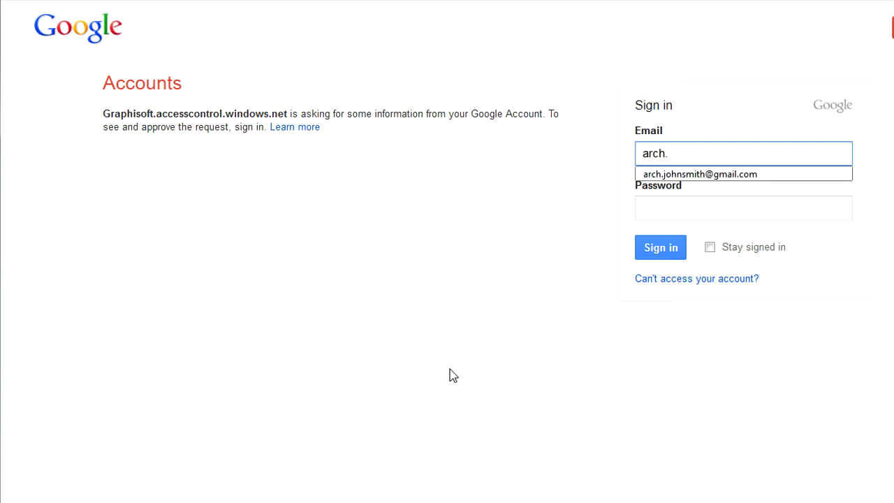
pyautogui.write('j')
pyautogui.press('Down')
pyautogui.press('Tab')
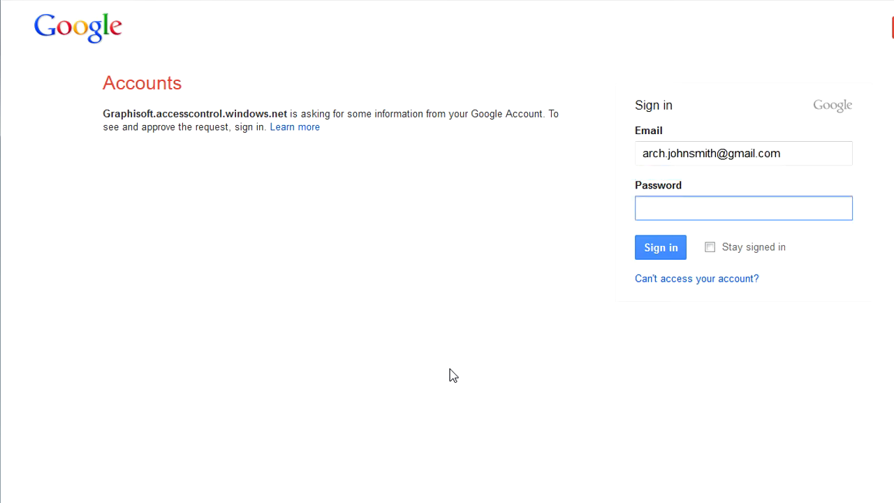
pyautogui.write('•••••••••')
pyautogui.write('••••')
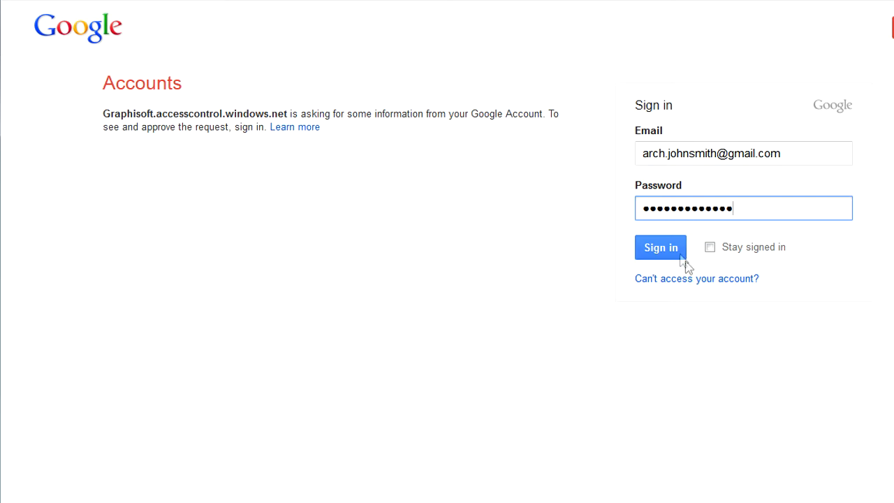
pyautogui.click(666, 250)
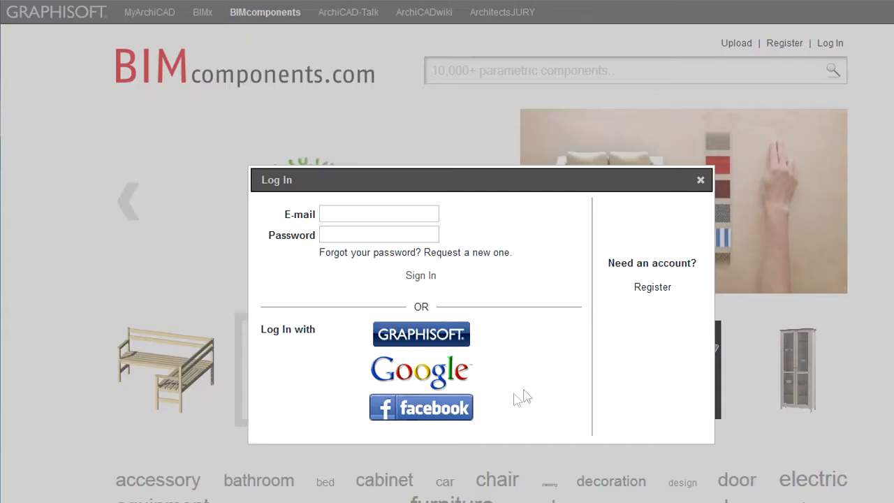
pyautogui.click(463, 416)
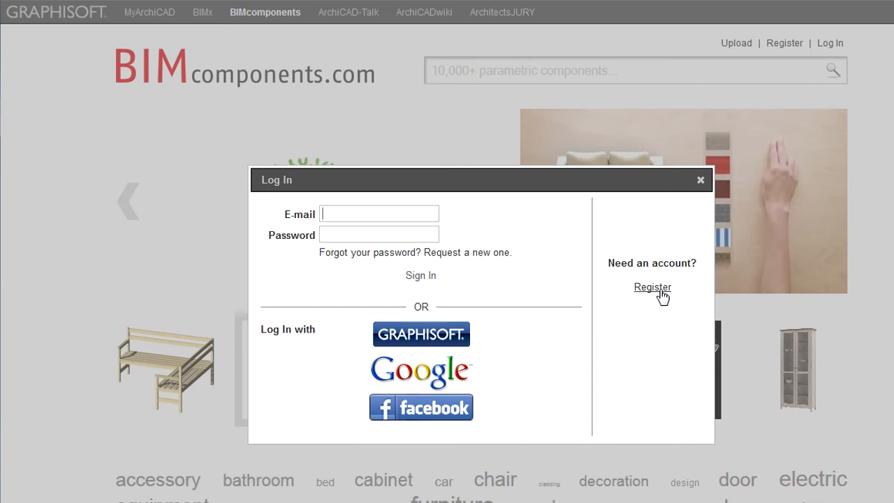
pyautogui.write('arch.')
# - Accept the suggested e-mail, enter the password and sign in to reach the profile page
pyautogui.press('Down')
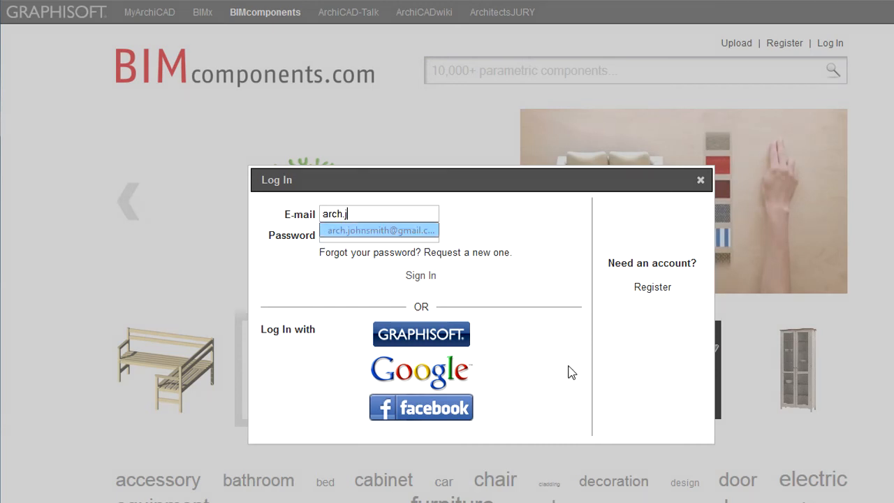
pyautogui.press('Tab')
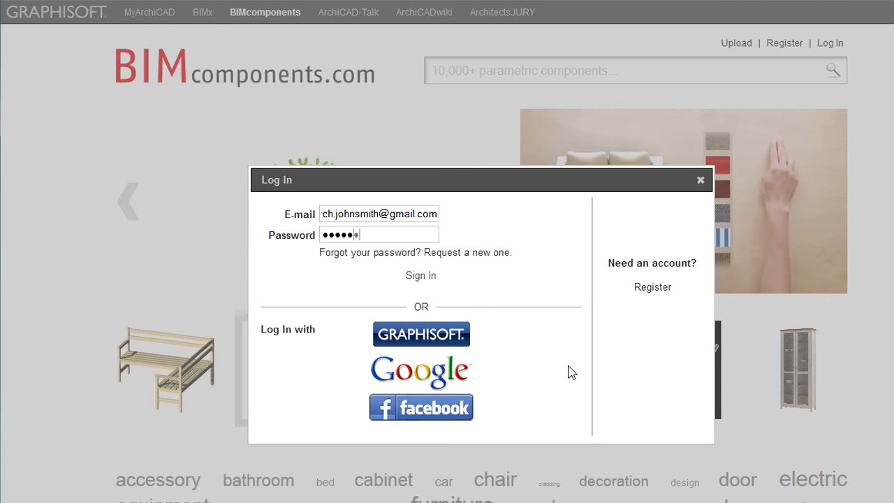
pyautogui.click(421, 275)
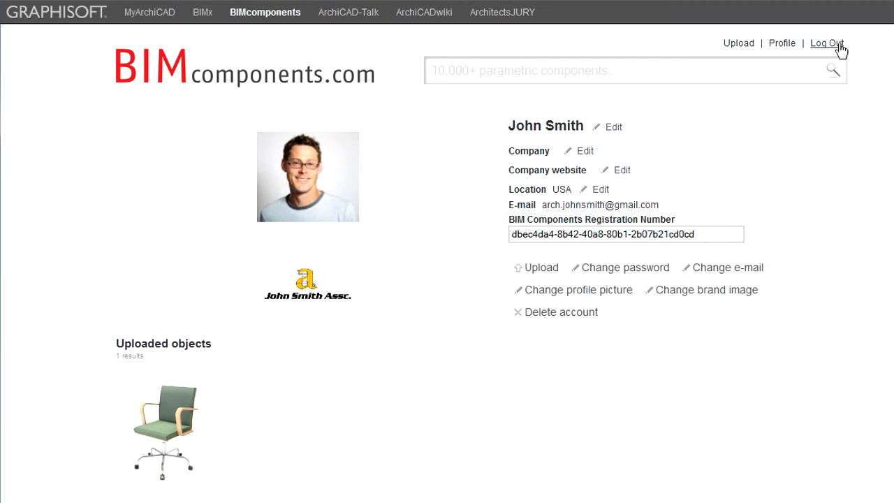
# - Log out from the profile page, returning to the public home page
pyautogui.click(826, 43)
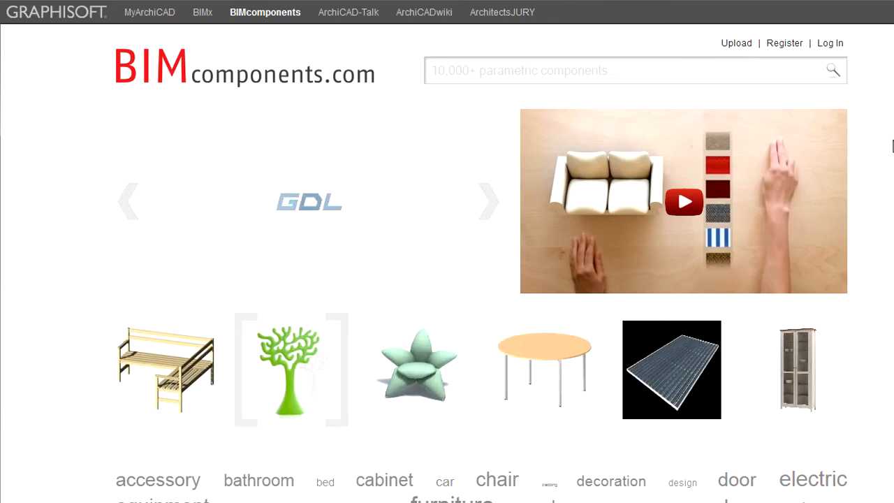